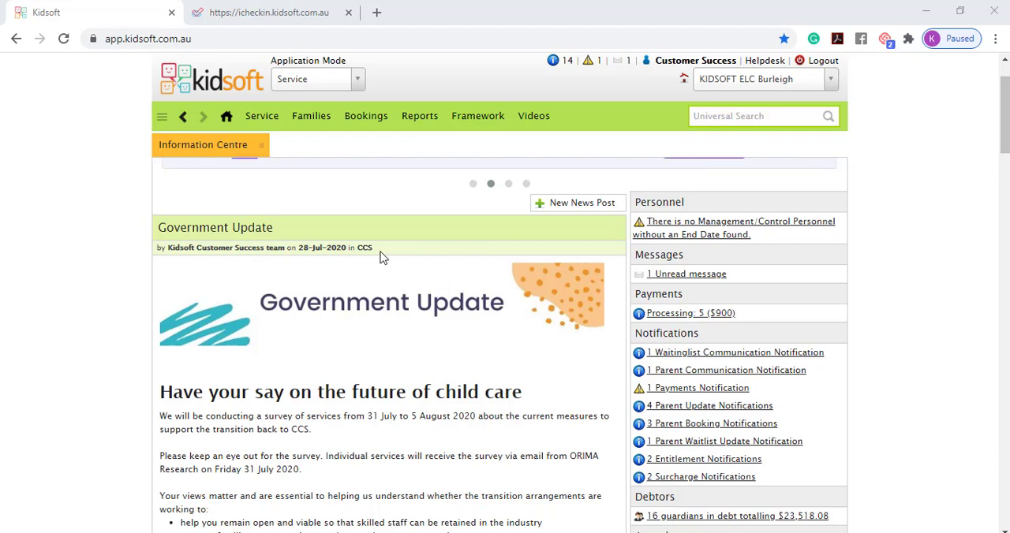
Step: Open the service's iCheck-In settings and check the Bus Trip Sign In/Out setting, closing it without changes
left_click(262, 117)
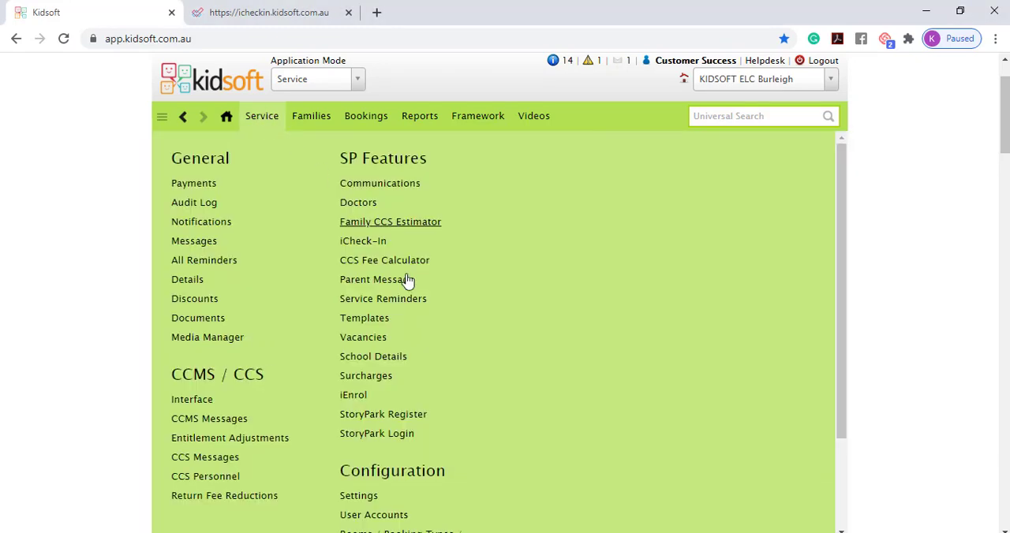
scroll(422, 347, "down", 3)
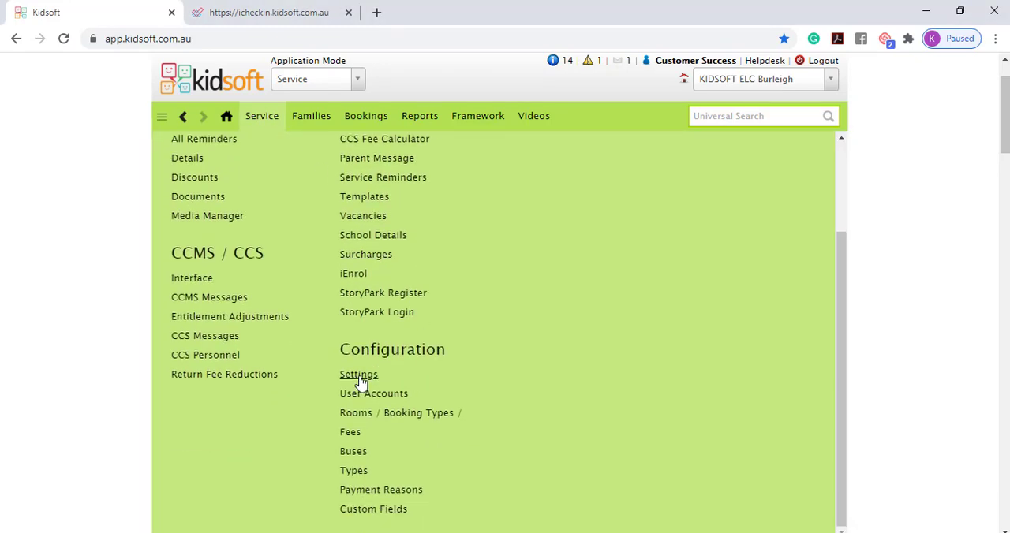
left_click(360, 377)
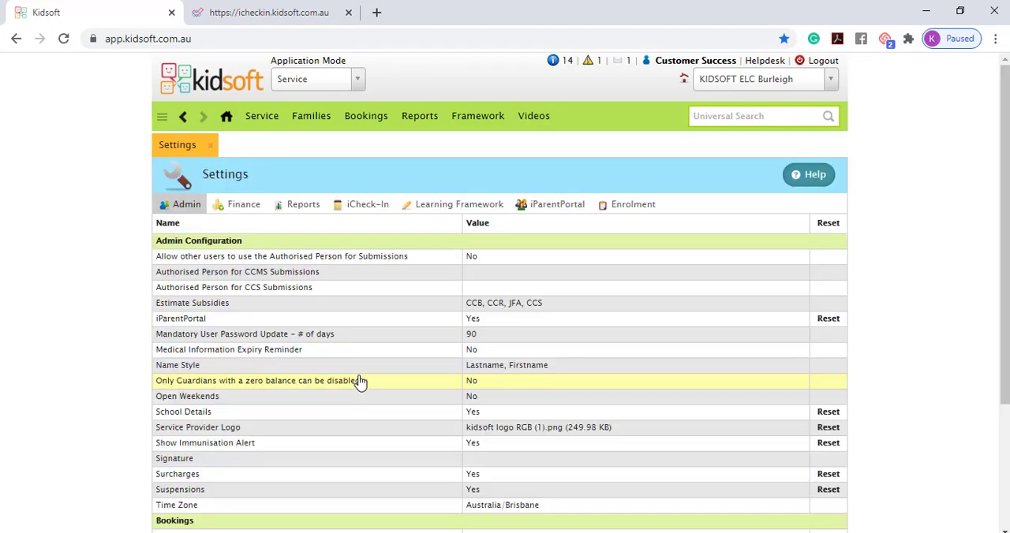
left_click(364, 211)
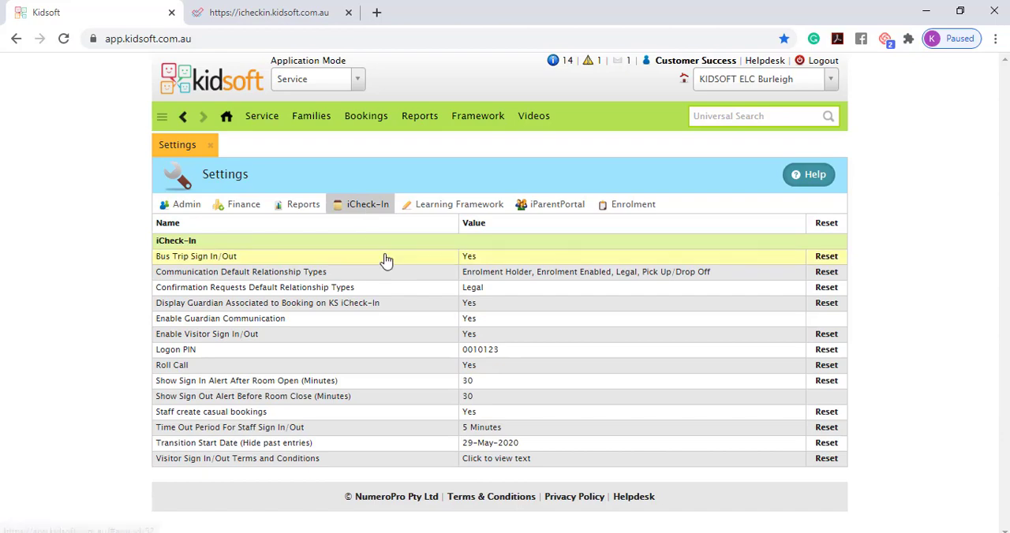
left_click(467, 260)
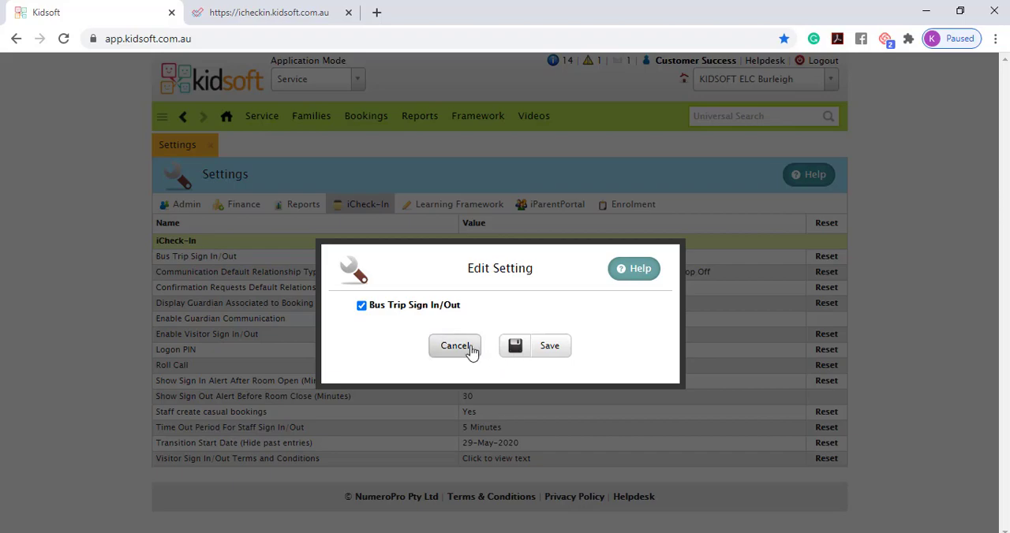
left_click(472, 348)
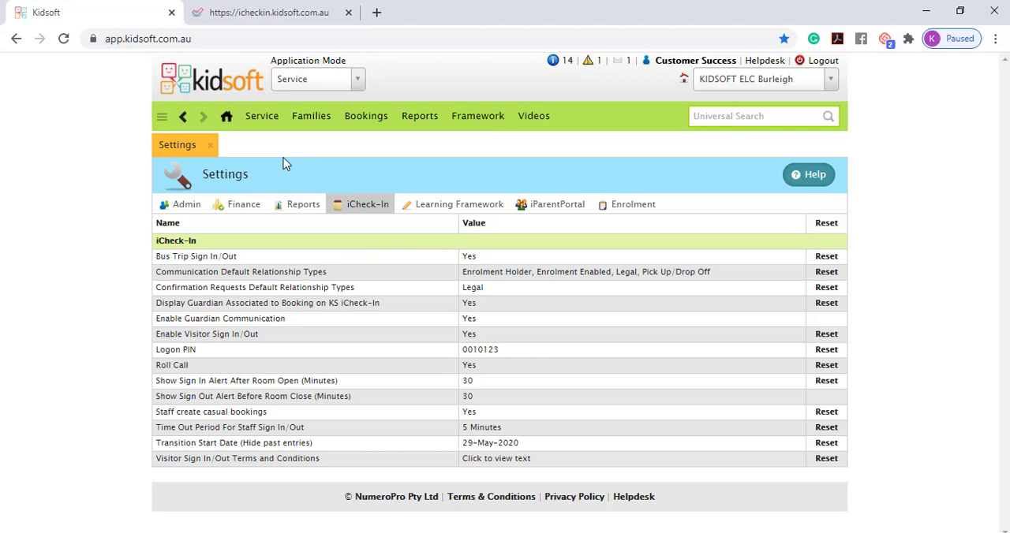
Step: Open the Buses configuration for the service
left_click(261, 125)
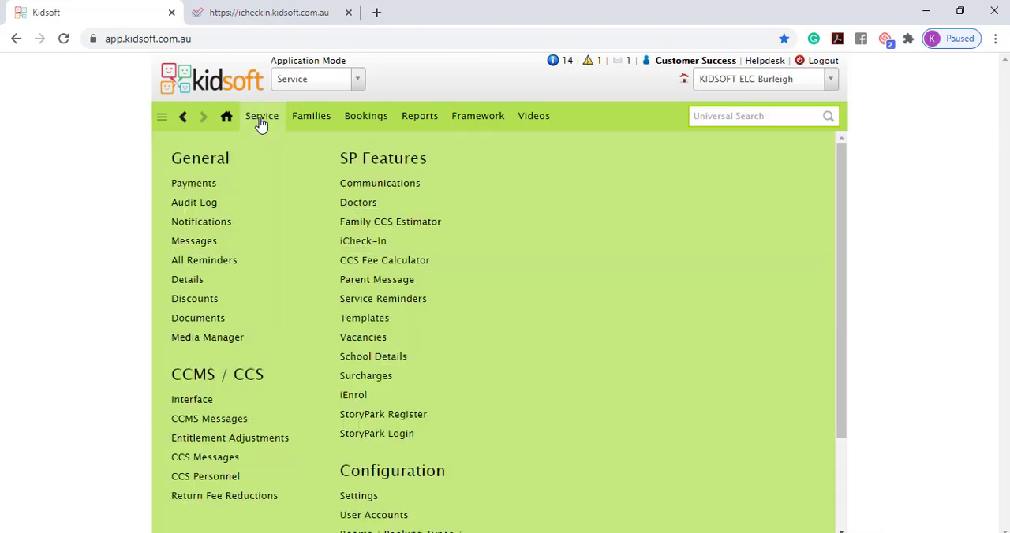
scroll(507, 362, "down", 1)
scroll(508, 363, "down", 1)
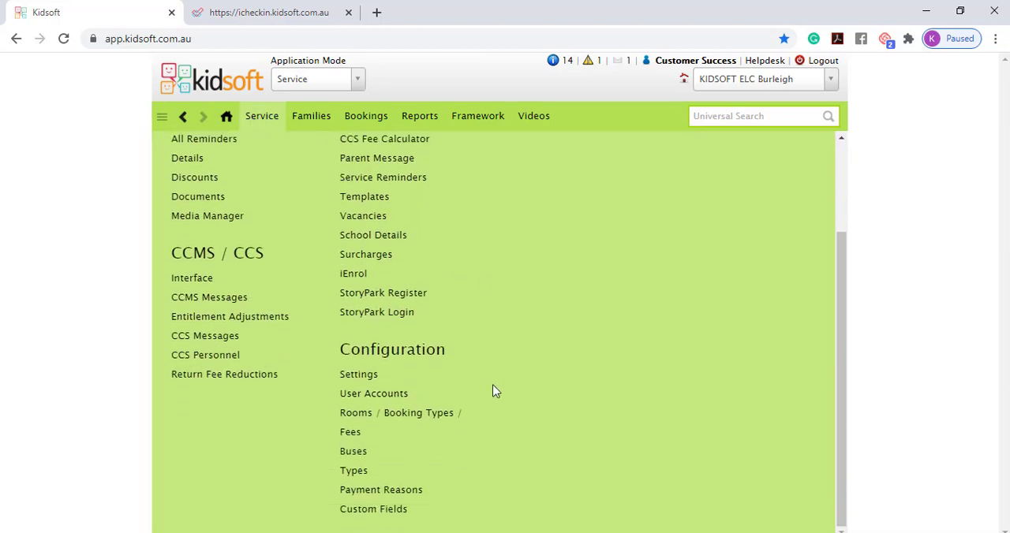
left_click(350, 458)
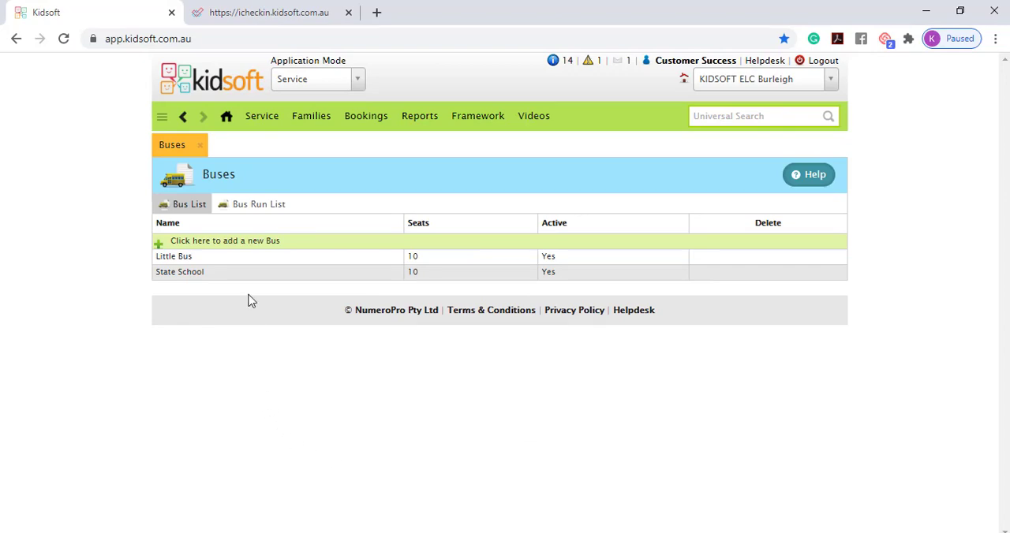
Step: View the bus name and seats fields in the form for adding a bus, and close it without saving
left_click(262, 243)
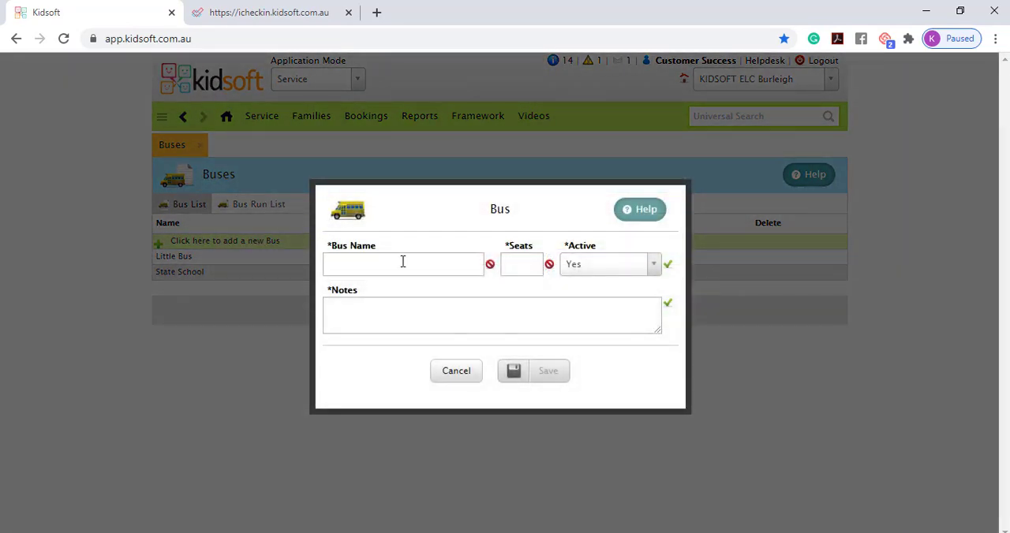
left_click(403, 262)
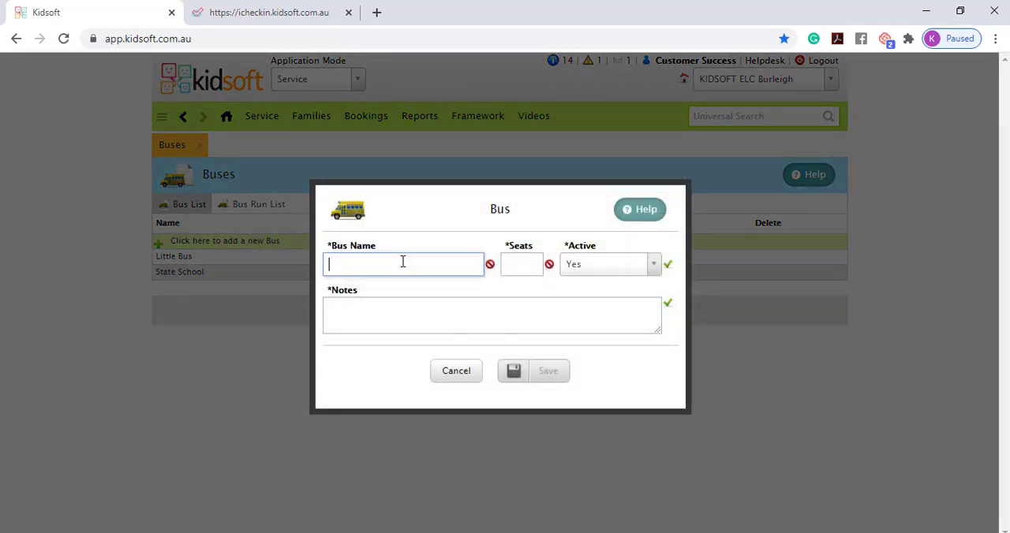
left_click(513, 263)
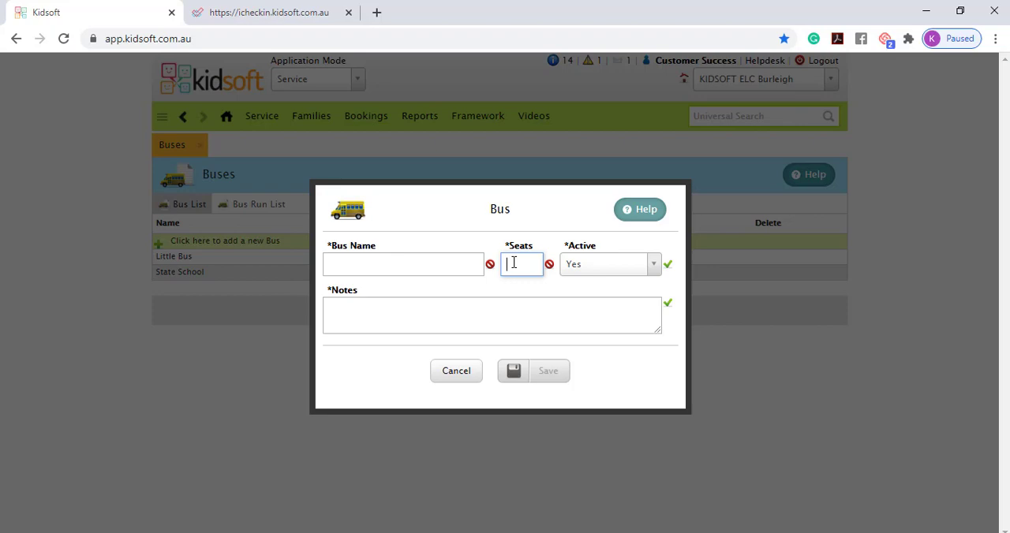
left_click(473, 370)
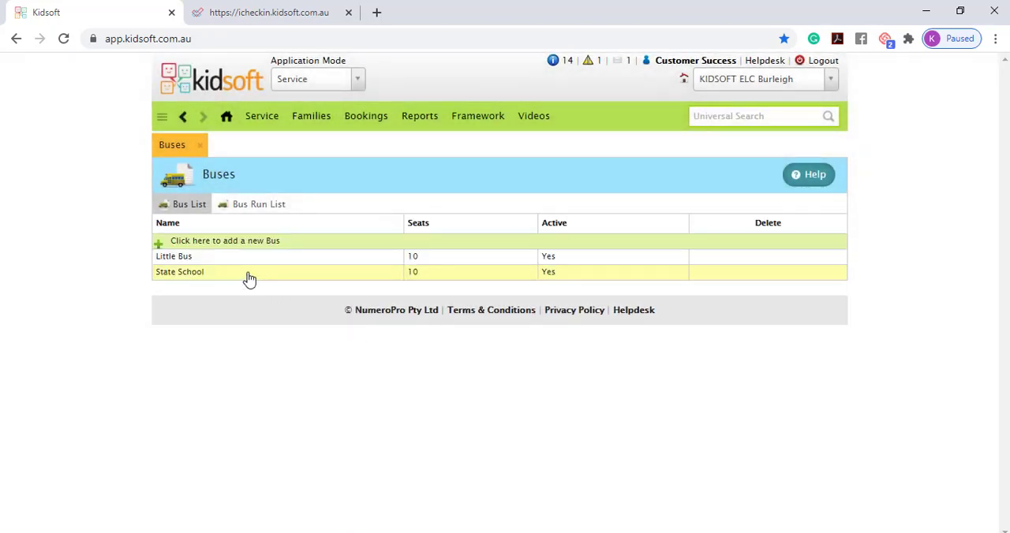
Step: Turn off Confirm Pick Up and Confirm Drop Off for the Little Bus run "Arvo 1" and save it
left_click(265, 212)
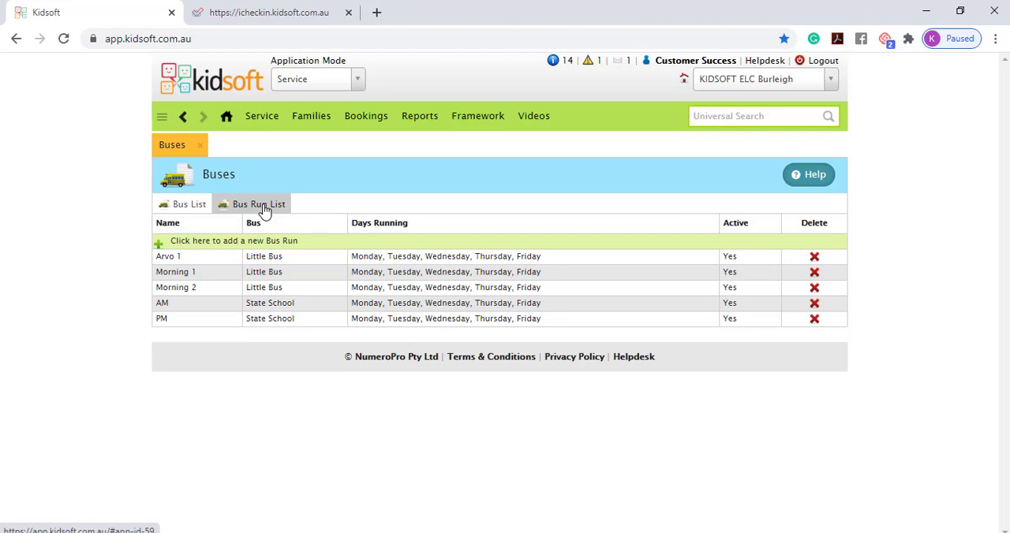
left_click(310, 262)
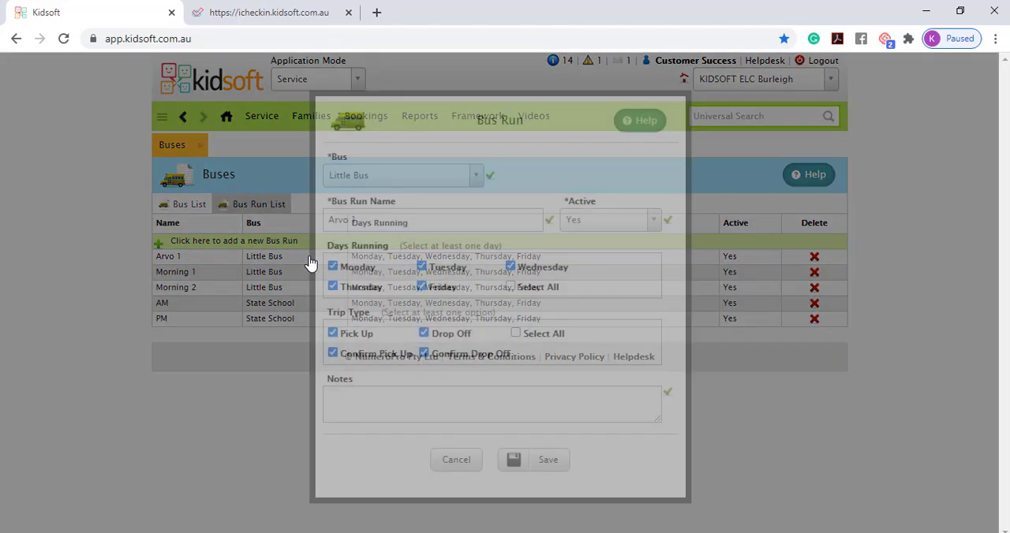
left_click(342, 361)
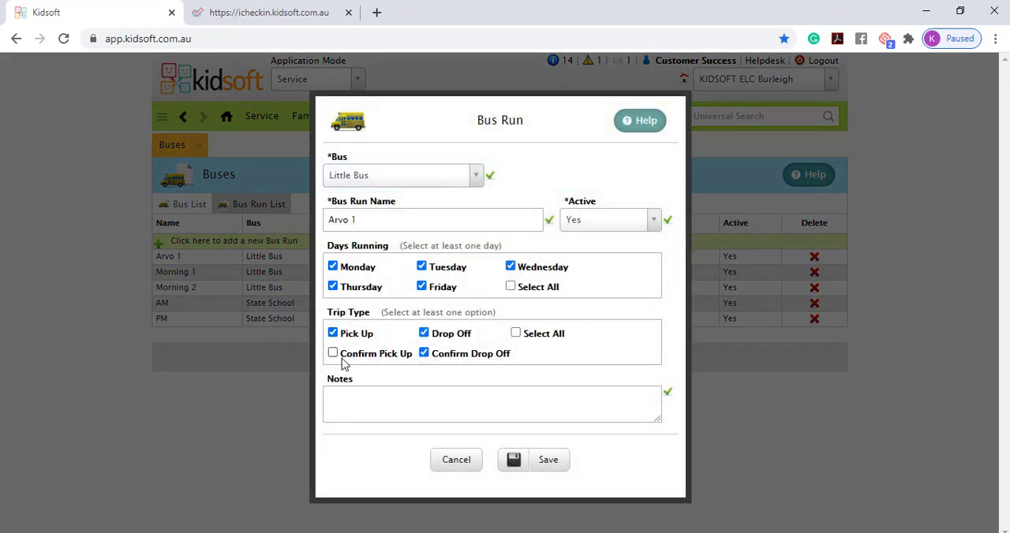
left_click(424, 357)
left_click(547, 462)
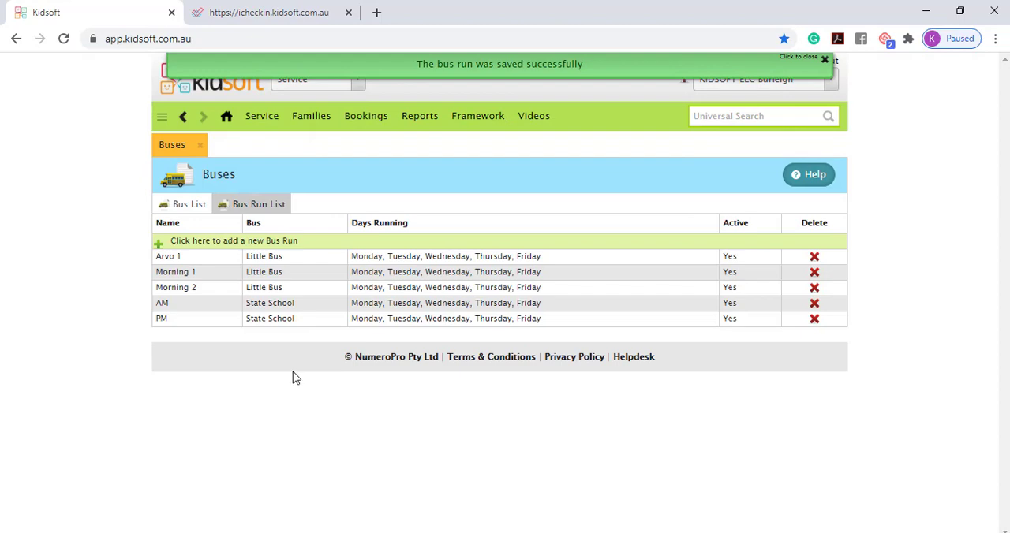
Step: Try out a new bus run for all weekdays with Pick Up and Drop Off but neither confirmation option, and cancel it
left_click(307, 245)
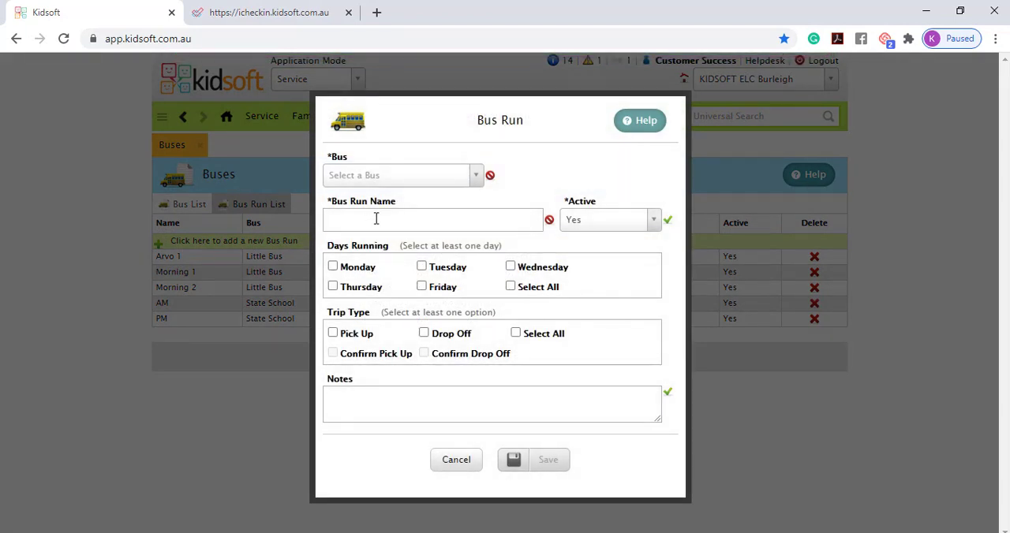
left_click(413, 181)
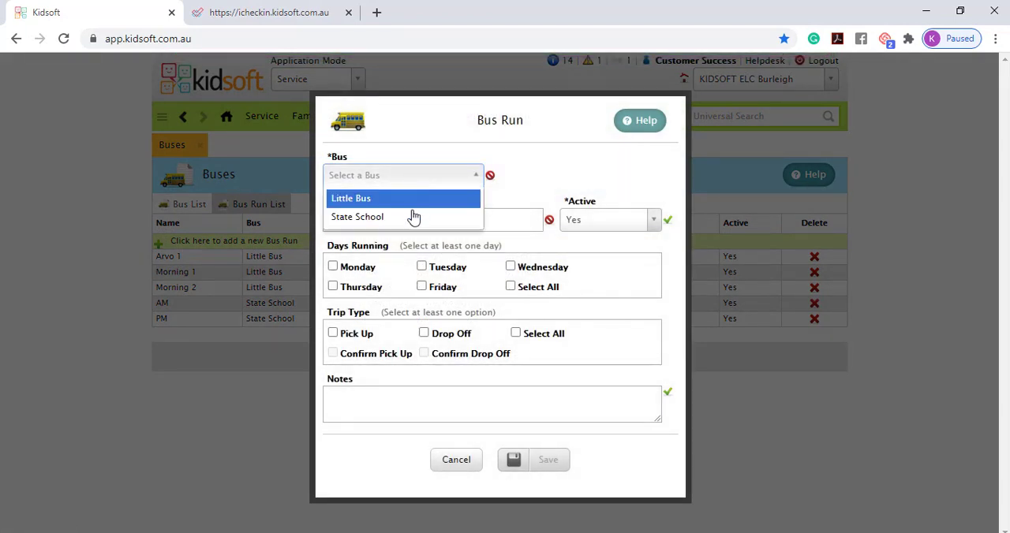
left_click(525, 188)
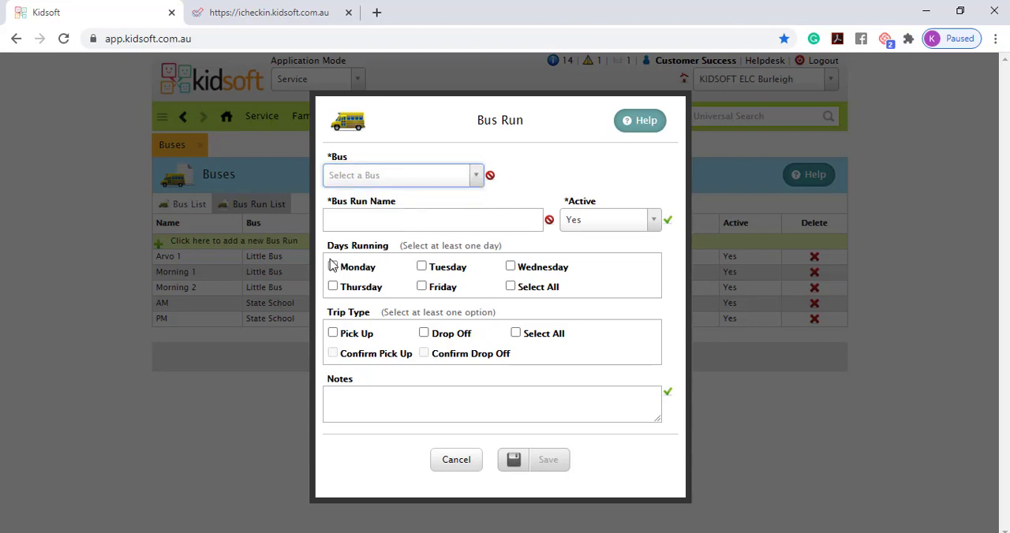
left_click(510, 288)
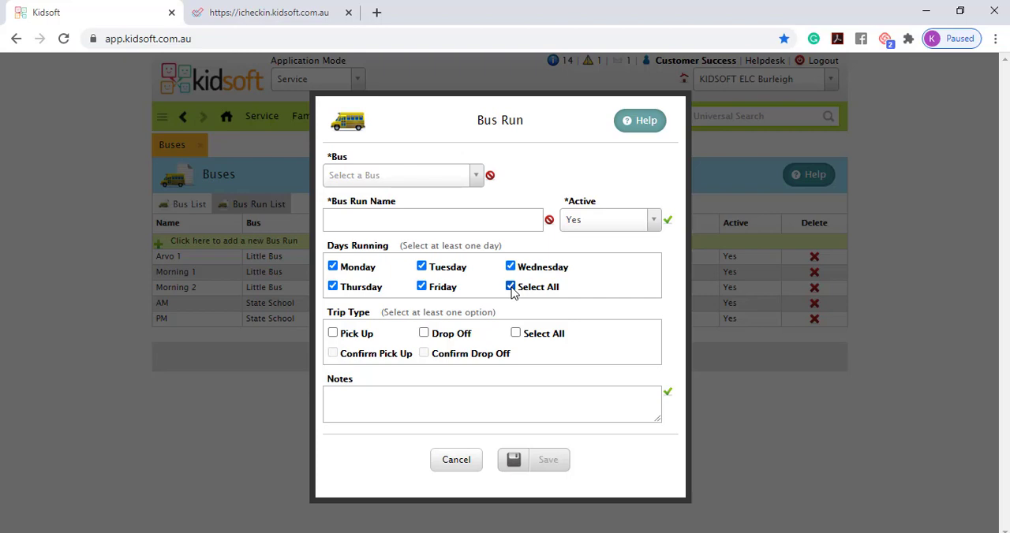
left_click(347, 336)
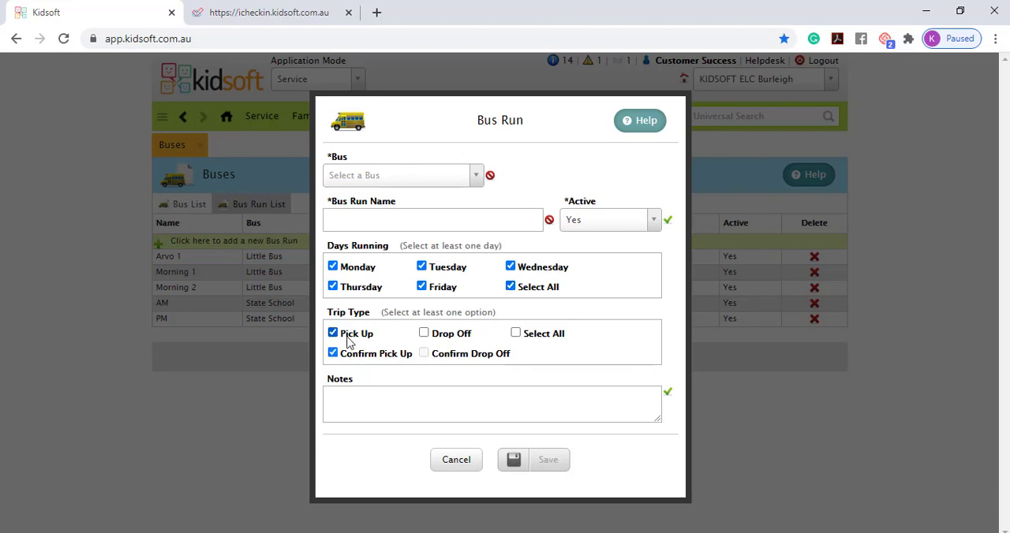
left_click(447, 340)
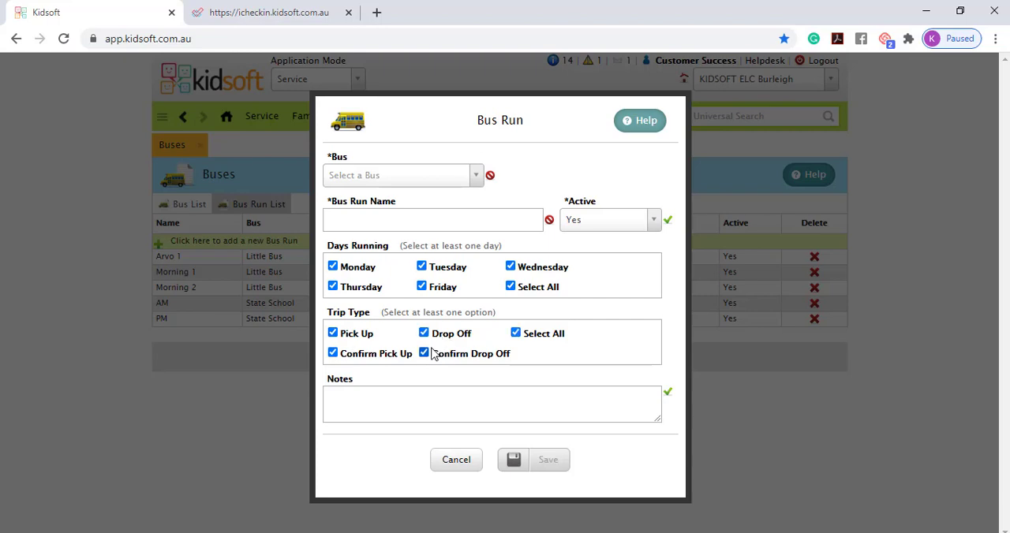
left_click(434, 355)
left_click(355, 361)
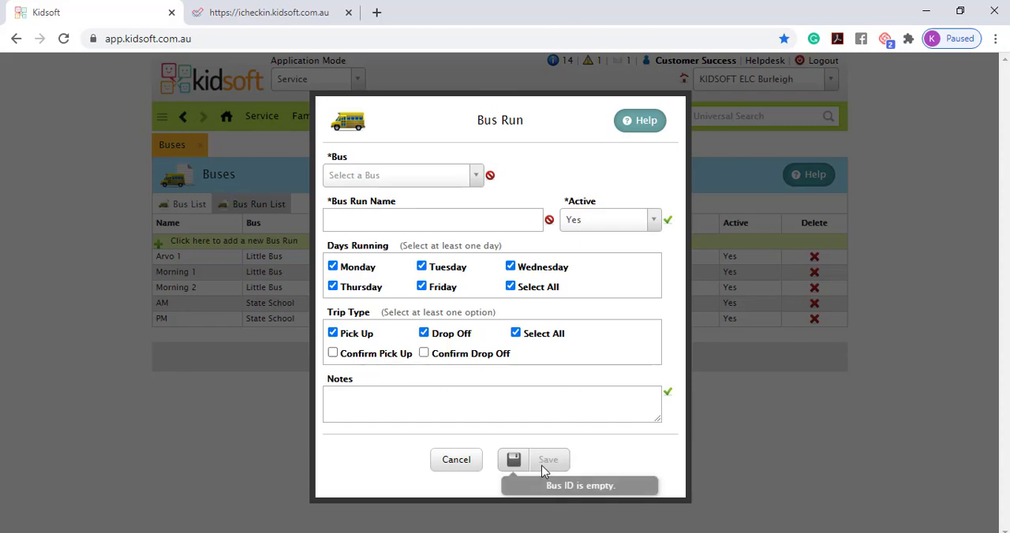
left_click(464, 462)
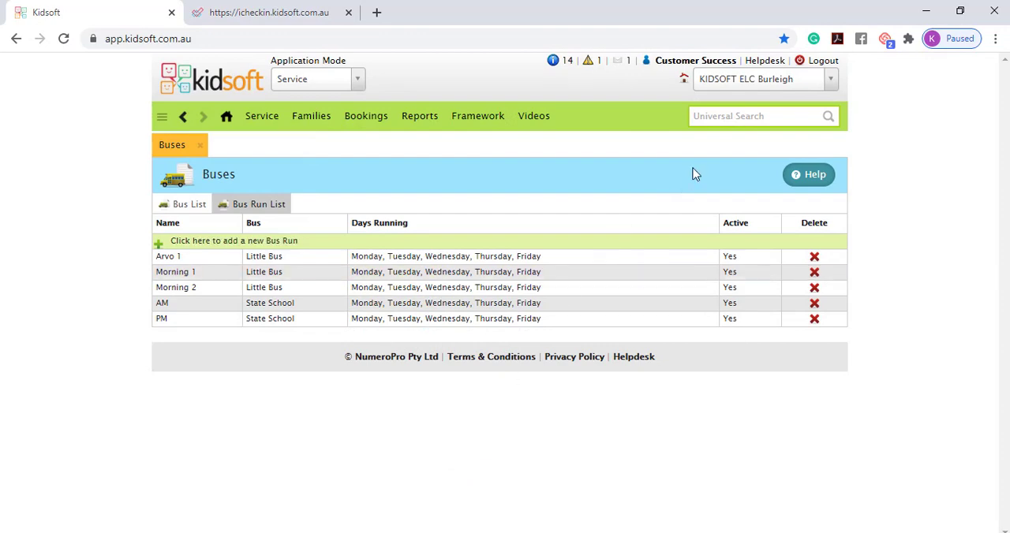
Step: Find the child's record by searching for the first name and check the tags for bus use
left_click(716, 119)
type("fran")
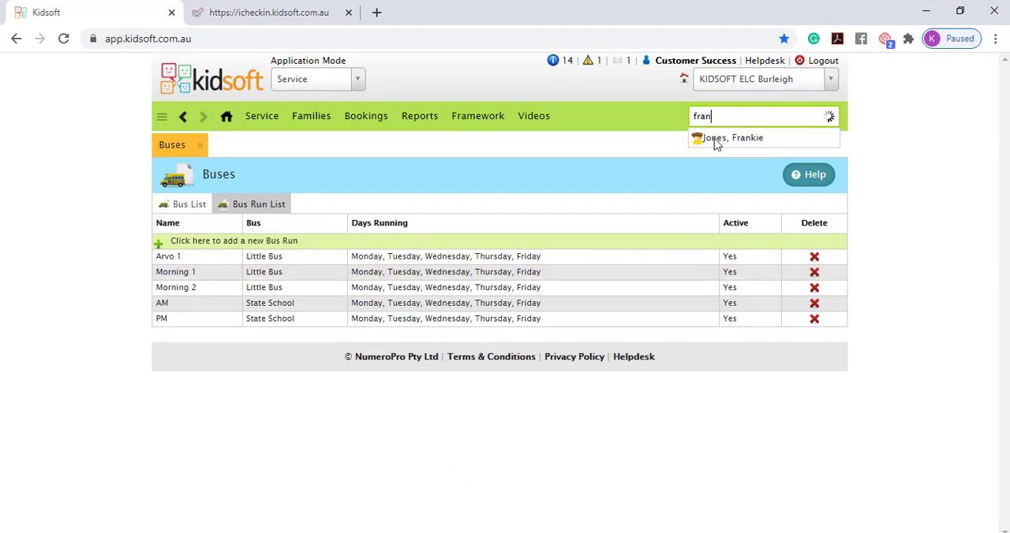
left_click(715, 139)
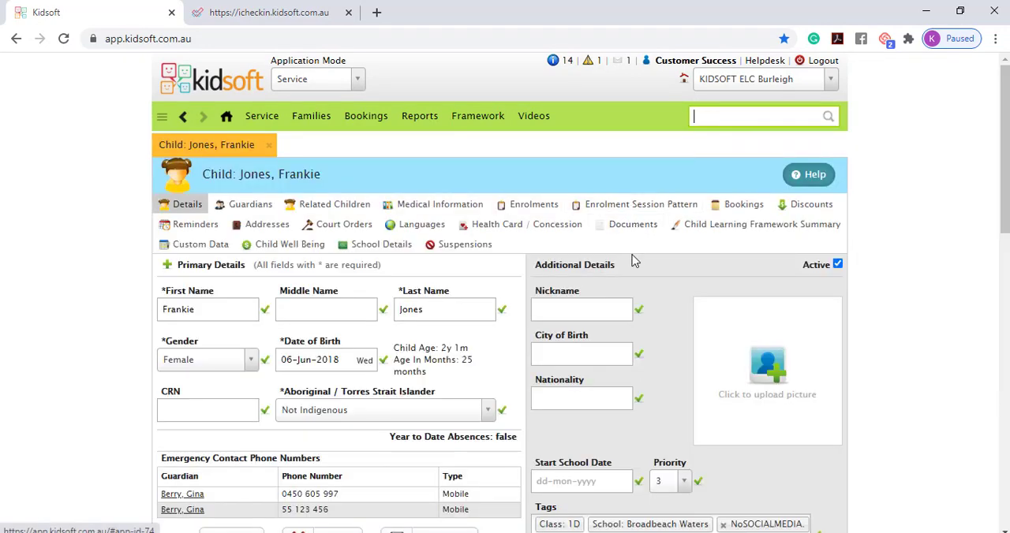
scroll(660, 311, "down", 2)
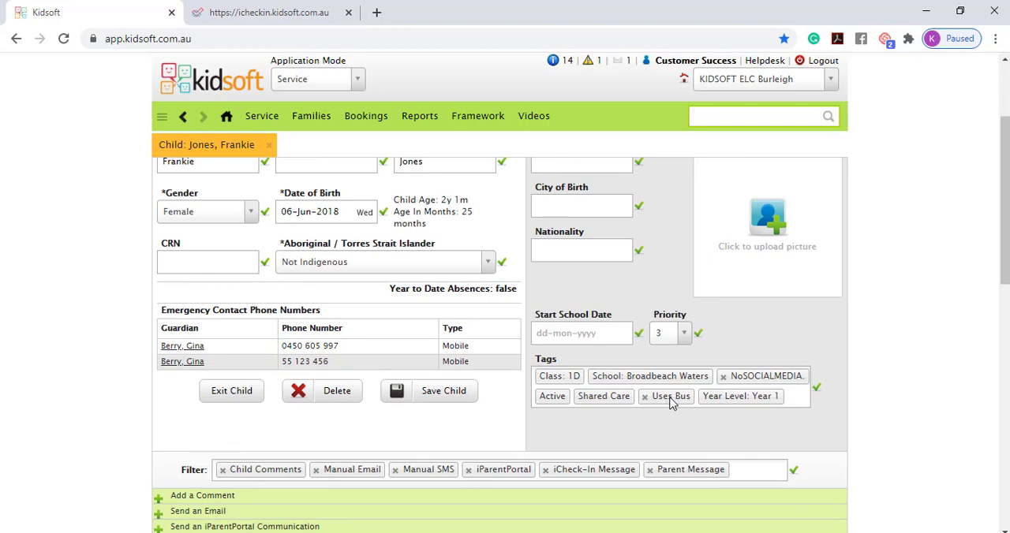
scroll(673, 404, "up", 2)
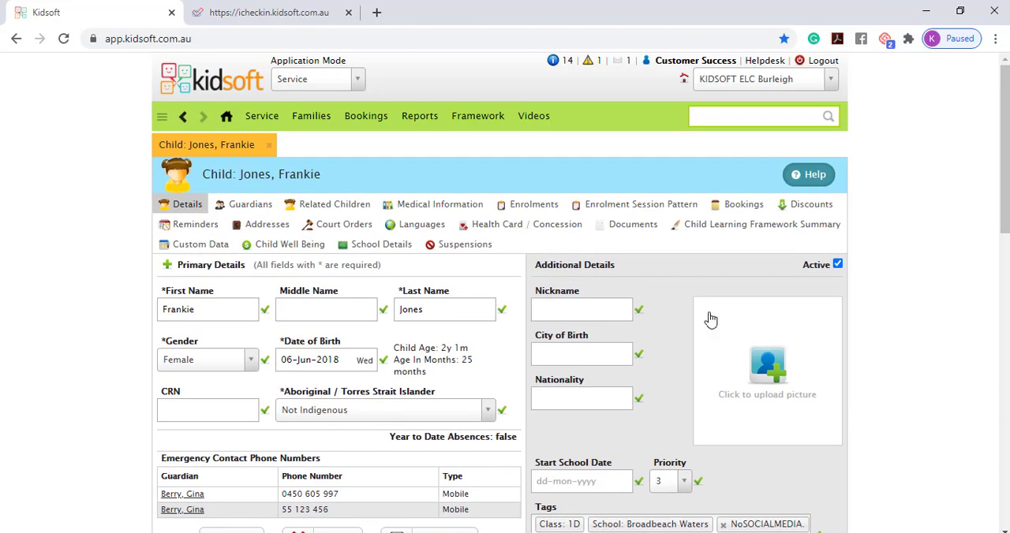
Step: Open the child's Thursday 30-Jul booking, view the bus pick-up choices for Friday, and close it without saving
left_click(742, 207)
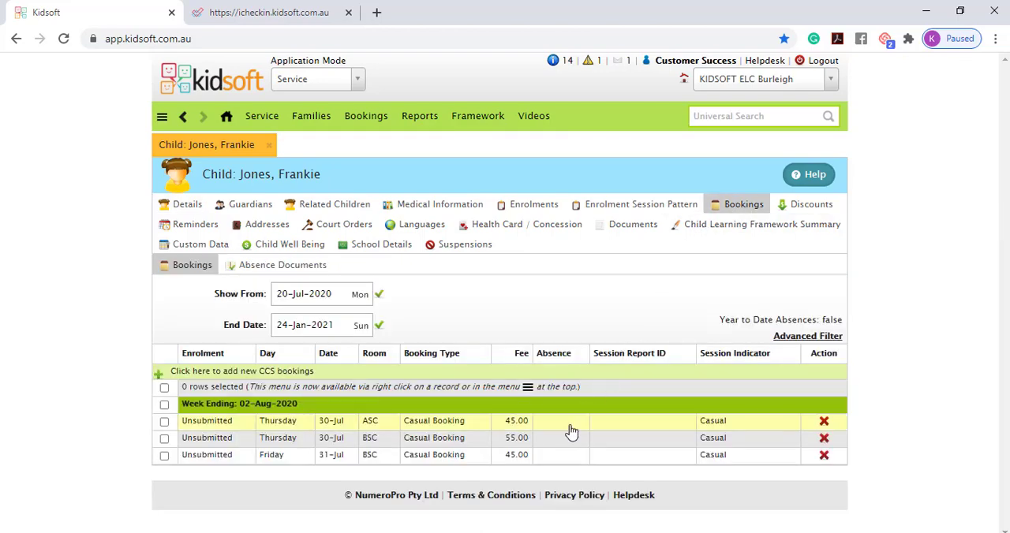
double_click(572, 431)
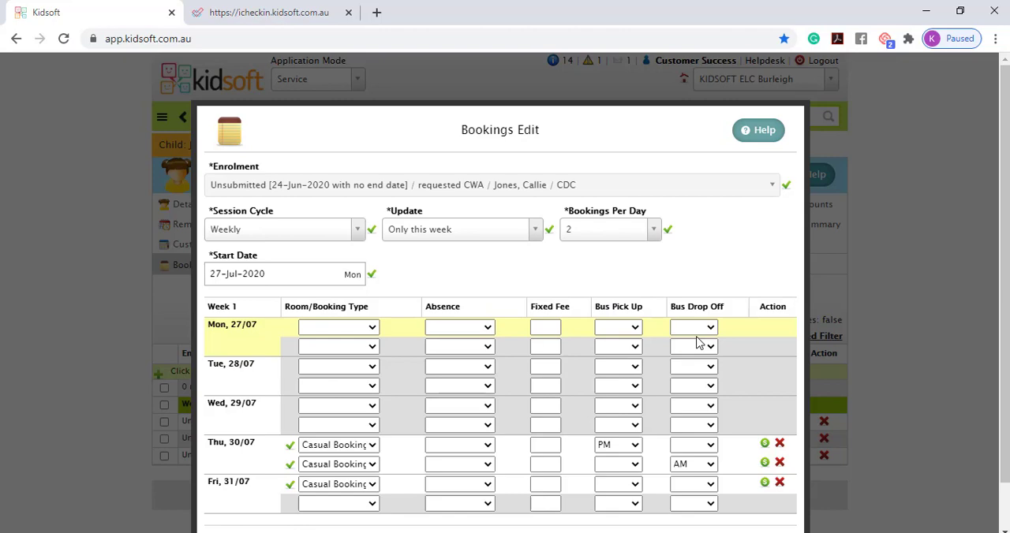
left_click(623, 487)
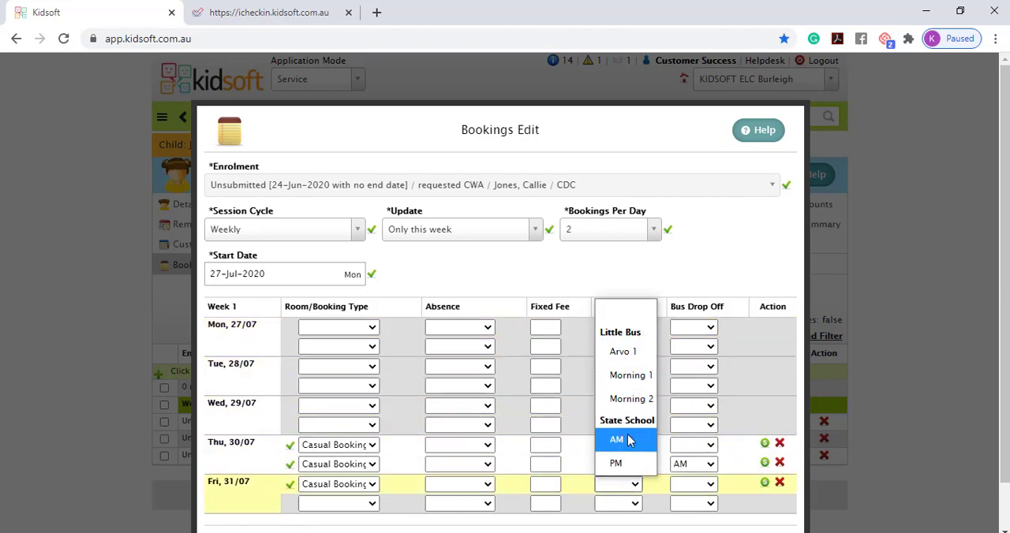
left_click(661, 443)
scroll(661, 444, "down", 2)
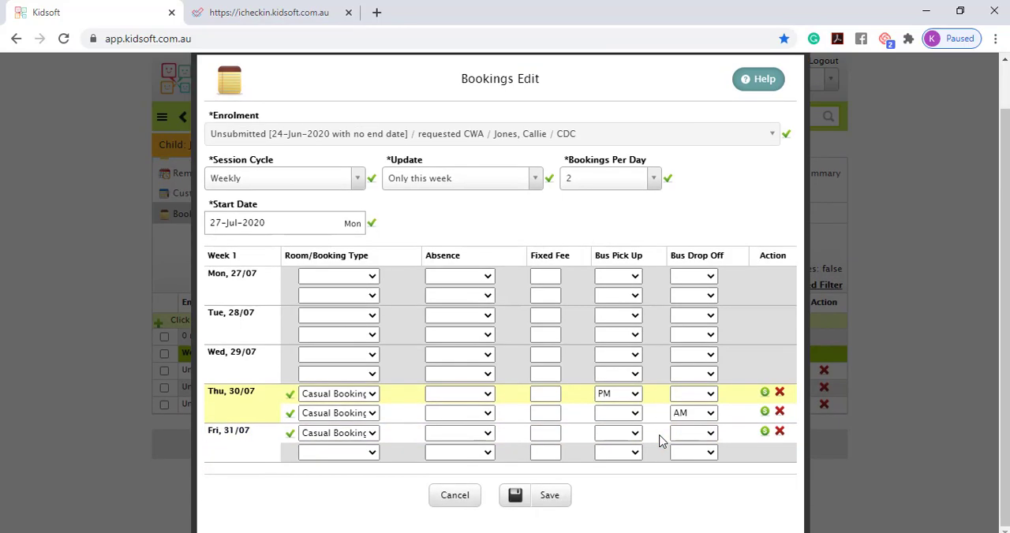
left_click(456, 496)
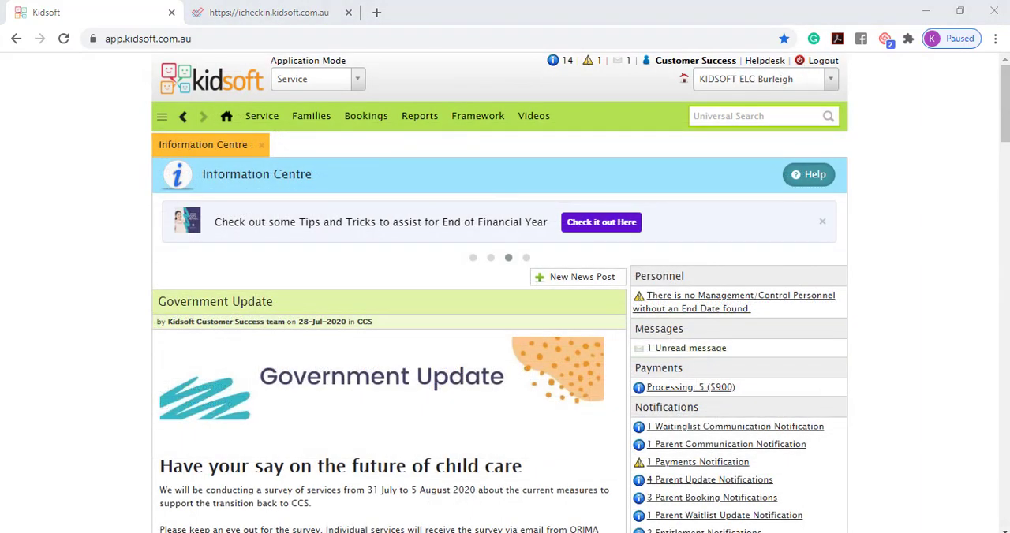